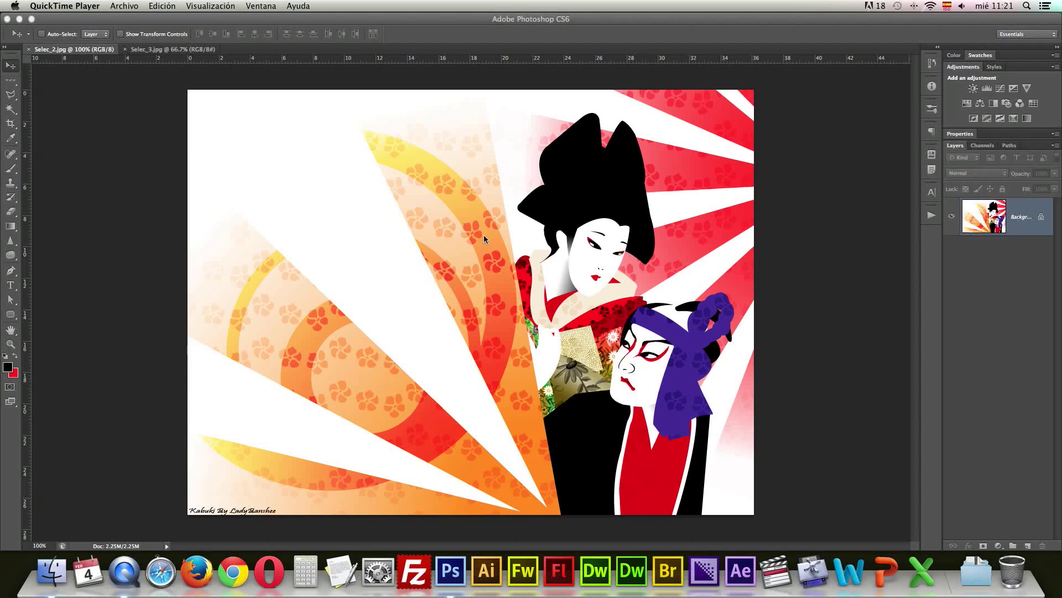
# Bring Photoshop forward and choose the Magic Wand from the Quick Selection flyout.
pyautogui.click(11, 113)
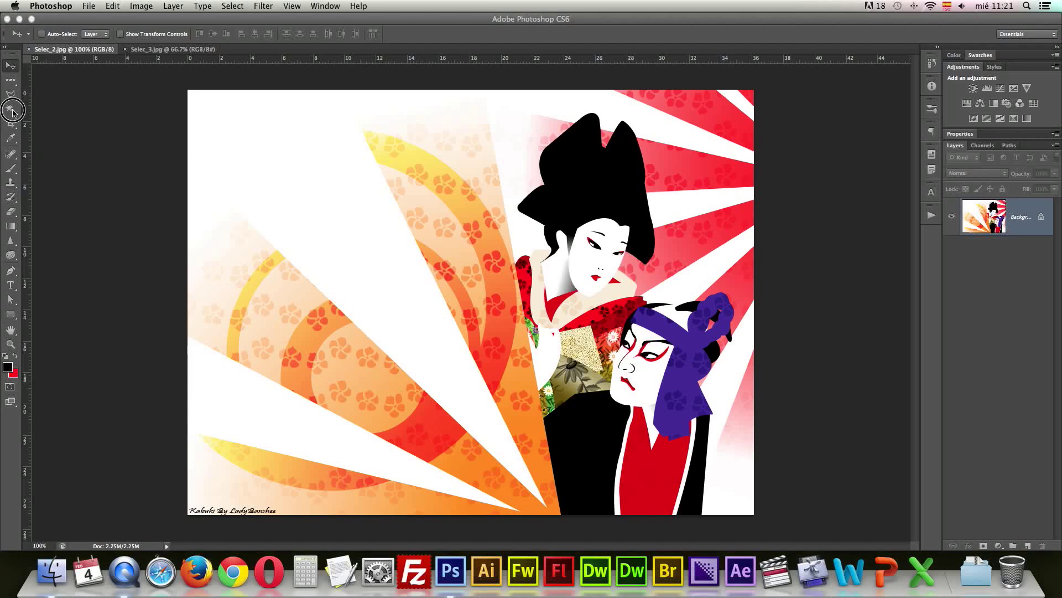
pyautogui.click(12, 113)
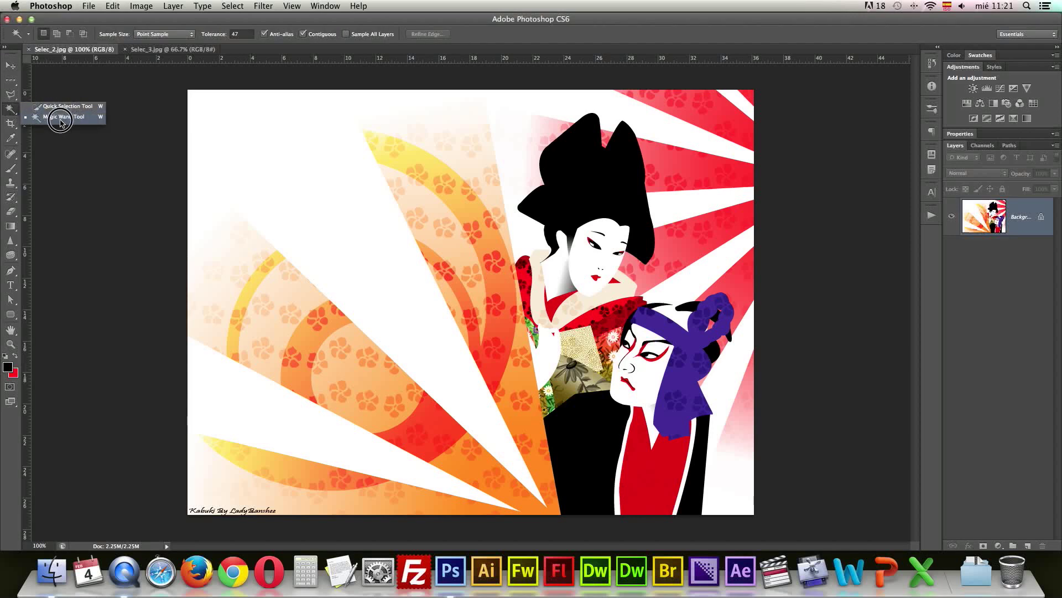
pyautogui.click(60, 118)
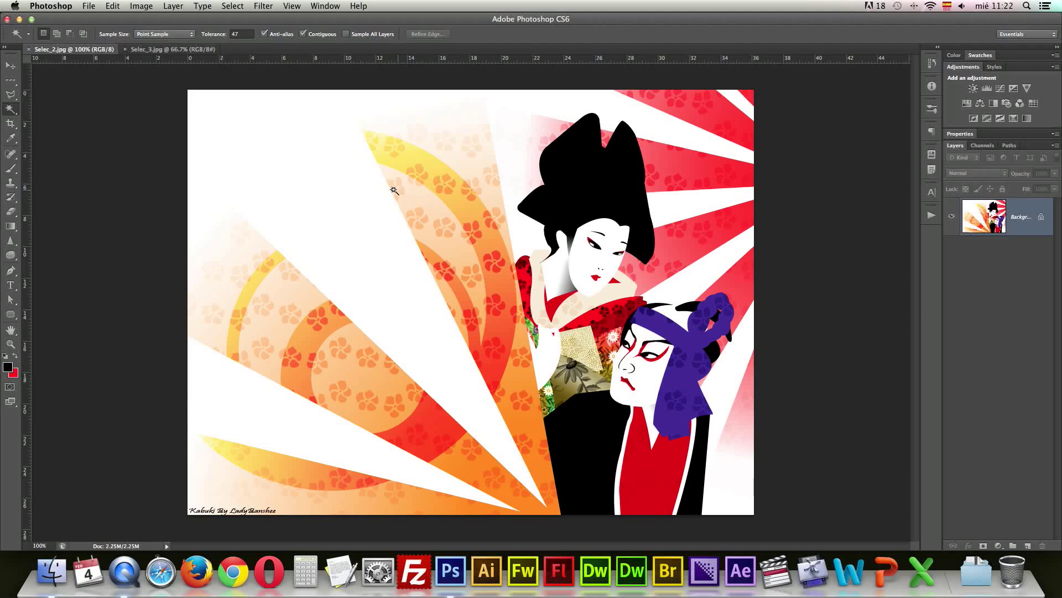
# Magic Wand-select the white background at tolerance 0, then 59, and lower tolerance to 8.
pyautogui.moveTo(216, 37); pyautogui.dragTo(142, 37)
pyautogui.click(350, 250)
pyautogui.click(235, 35)
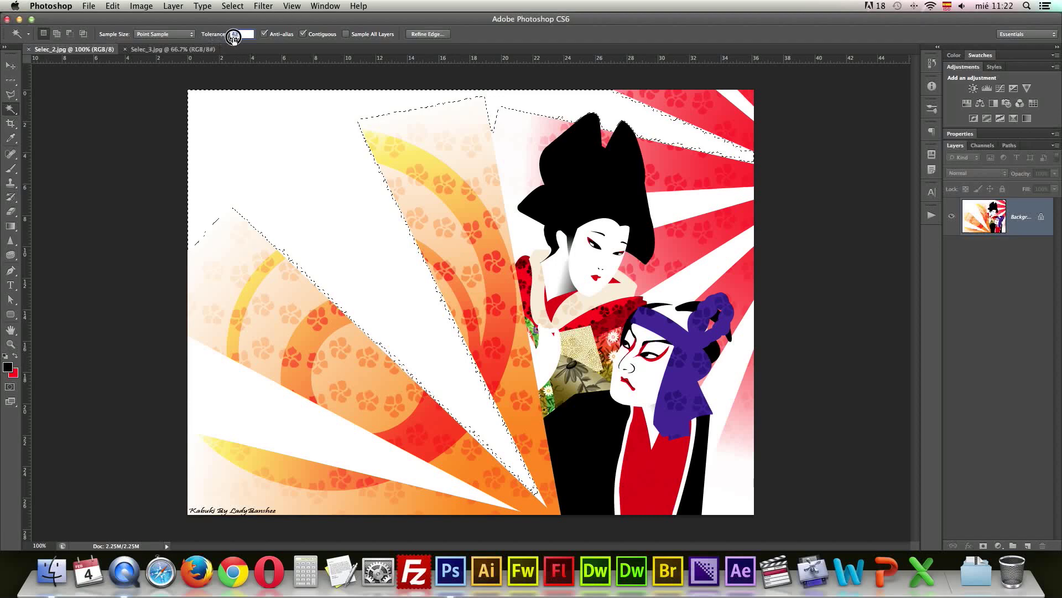
pyautogui.moveTo(233, 37); pyautogui.dragTo(242, 37)
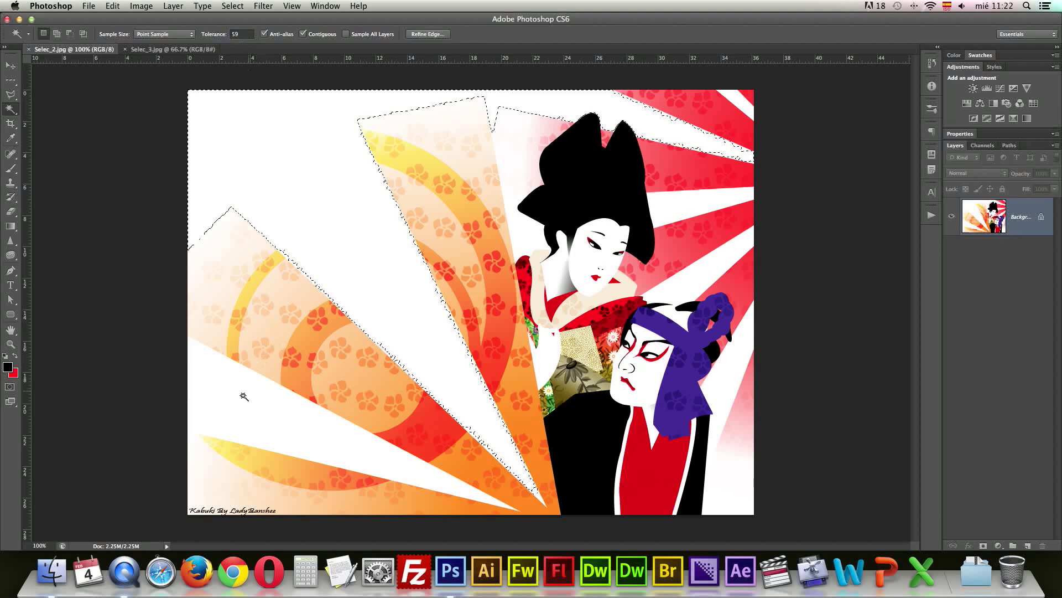
pyautogui.click(244, 416)
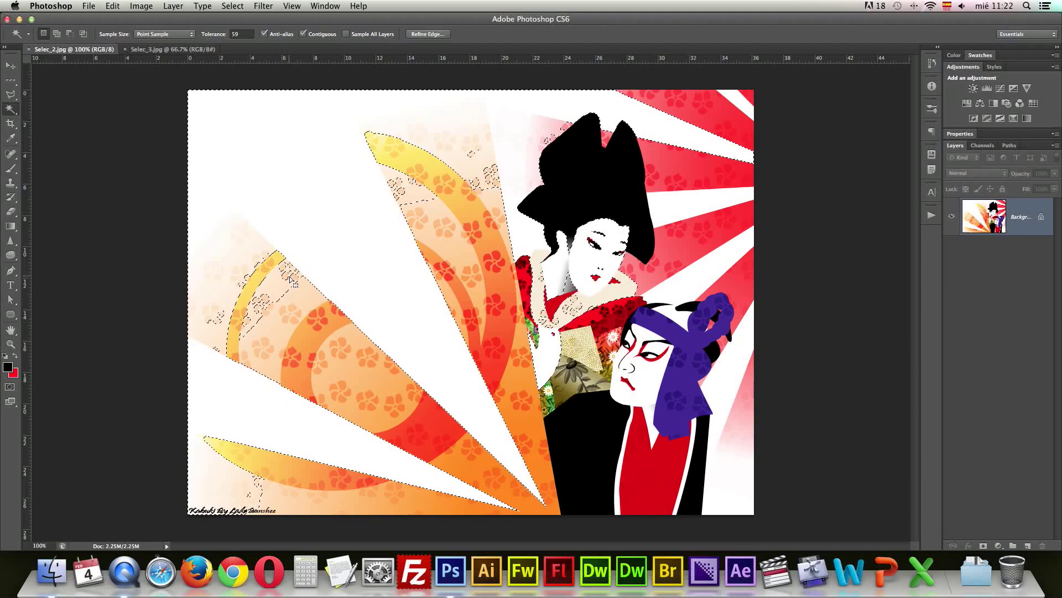
pyautogui.moveTo(219, 36); pyautogui.dragTo(189, 36)
# Deselect, reselect the white fan area at tolerance 8, and redo the click near the fan tip.
pyautogui.click(233, 6)
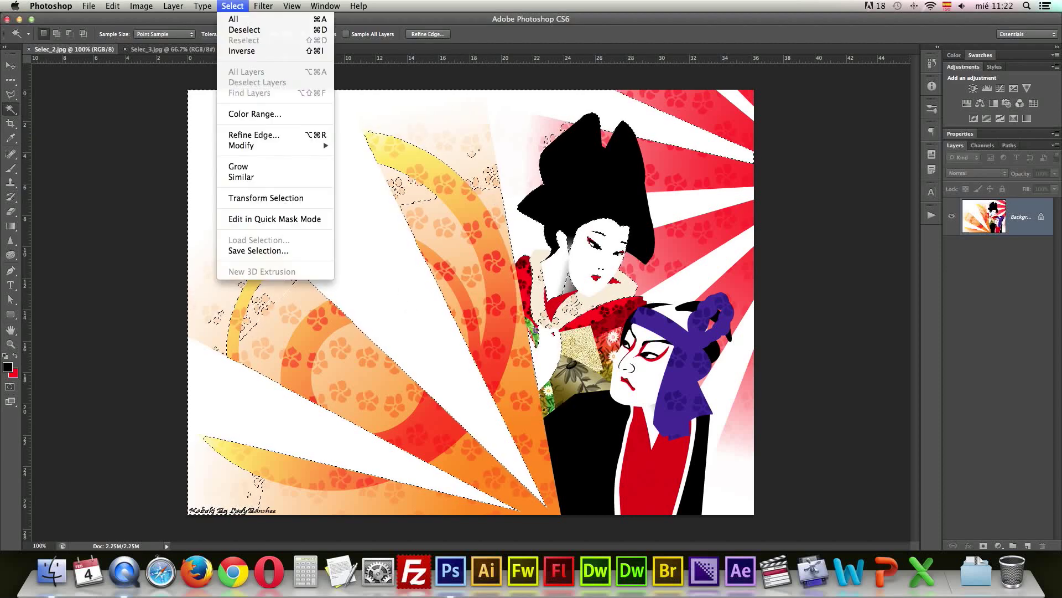
pyautogui.click(245, 31)
pyautogui.click(369, 276)
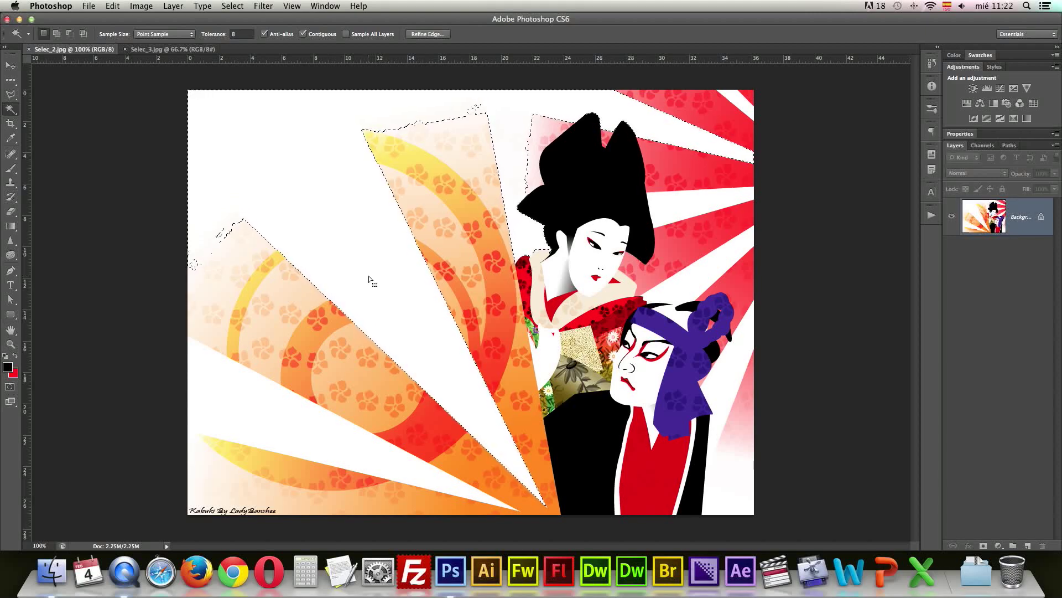
pyautogui.keyDown('shift'); pyautogui.click(224, 228); pyautogui.keyUp('shift')
pyautogui.press('super+z')
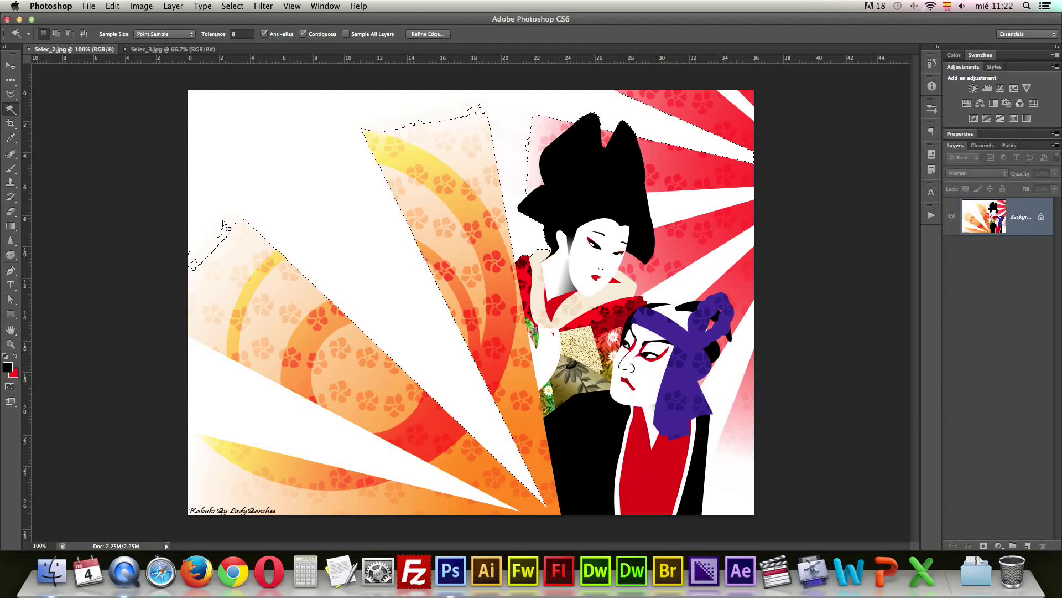
pyautogui.keyDown('shift'); pyautogui.click(224, 228); pyautogui.keyUp('shift')
# Magic Wand-select the purple headpiece and switch to Add to Selection mode.
pyautogui.click(690, 343)
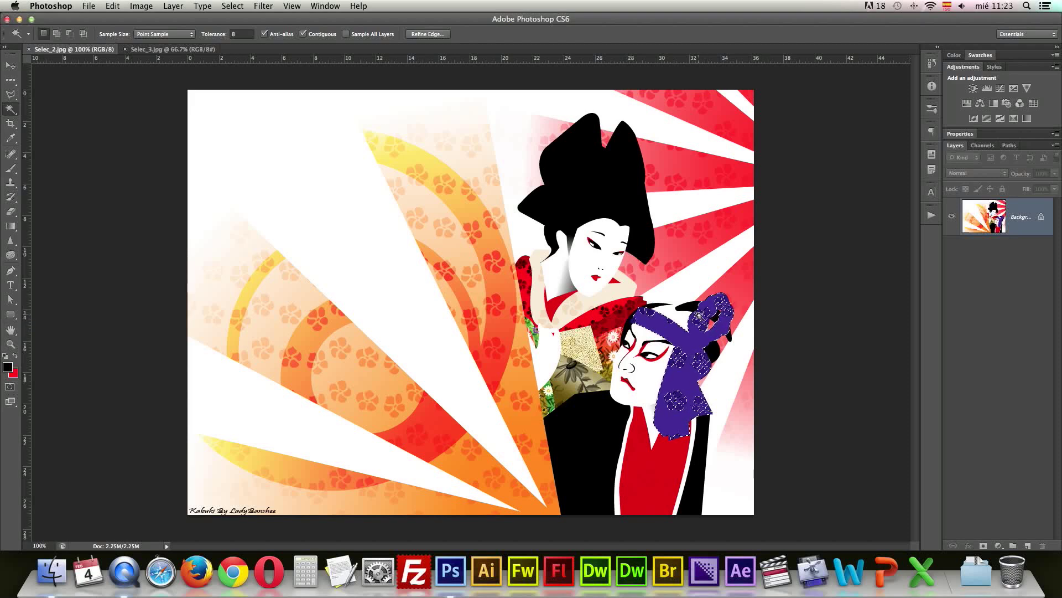
pyautogui.click(57, 35)
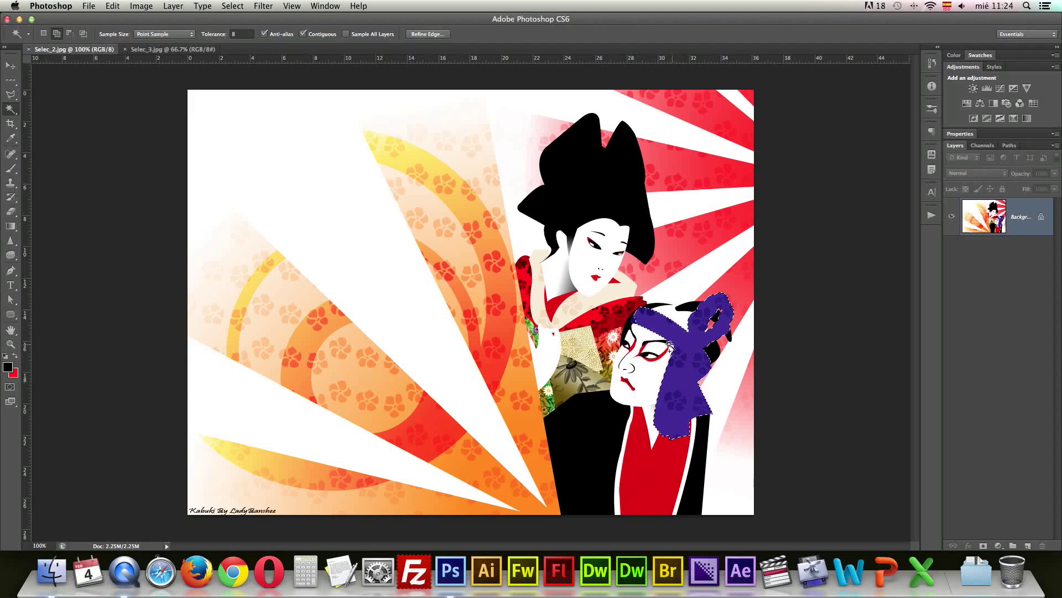
# Apply Hue/Saturation to the headpiece with Hue -72, Saturation +100 and Lightness -18.
pyautogui.click(141, 6)
pyautogui.moveTo(160, 40)
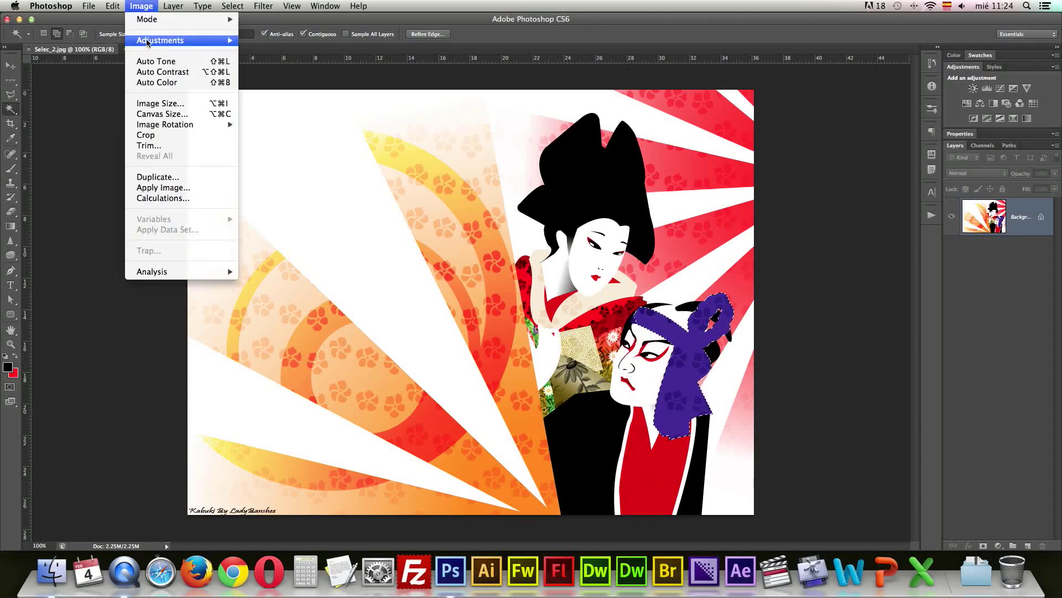
pyautogui.click(293, 103)
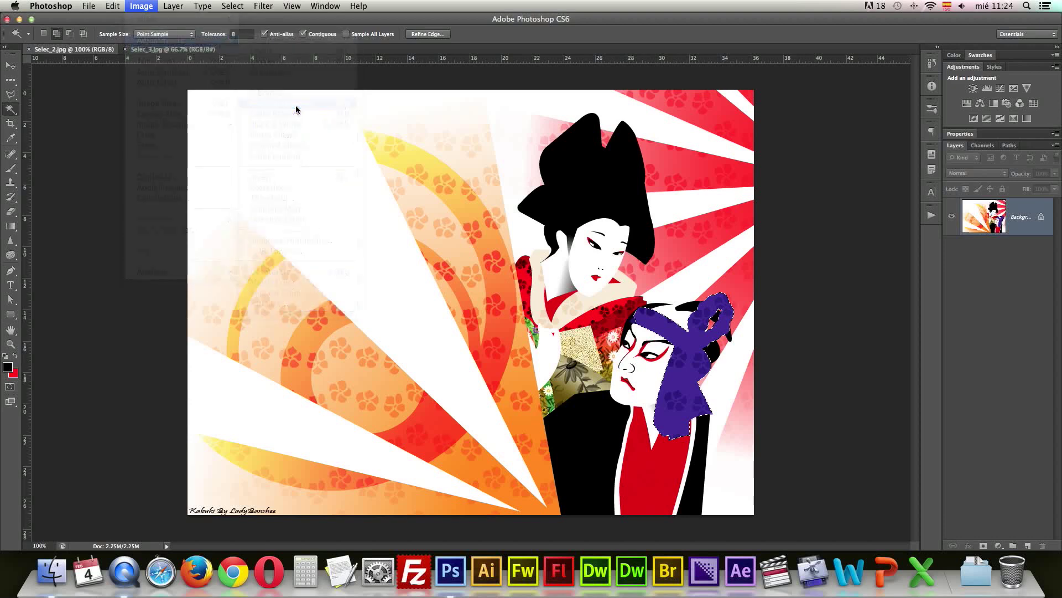
pyautogui.moveTo(815, 288); pyautogui.dragTo(319, 183)
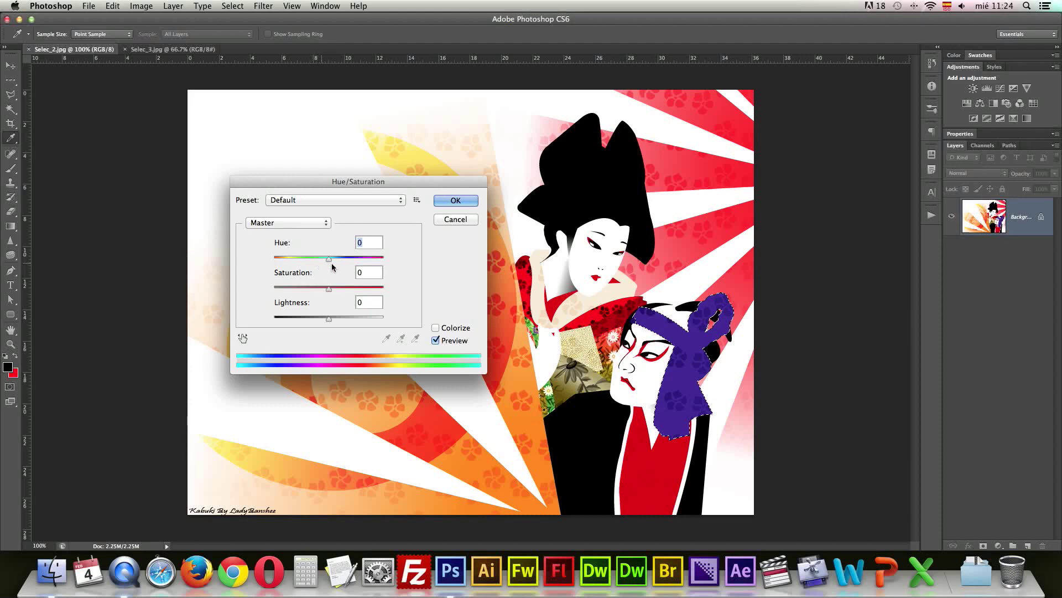
pyautogui.moveTo(329, 259); pyautogui.dragTo(290, 259)
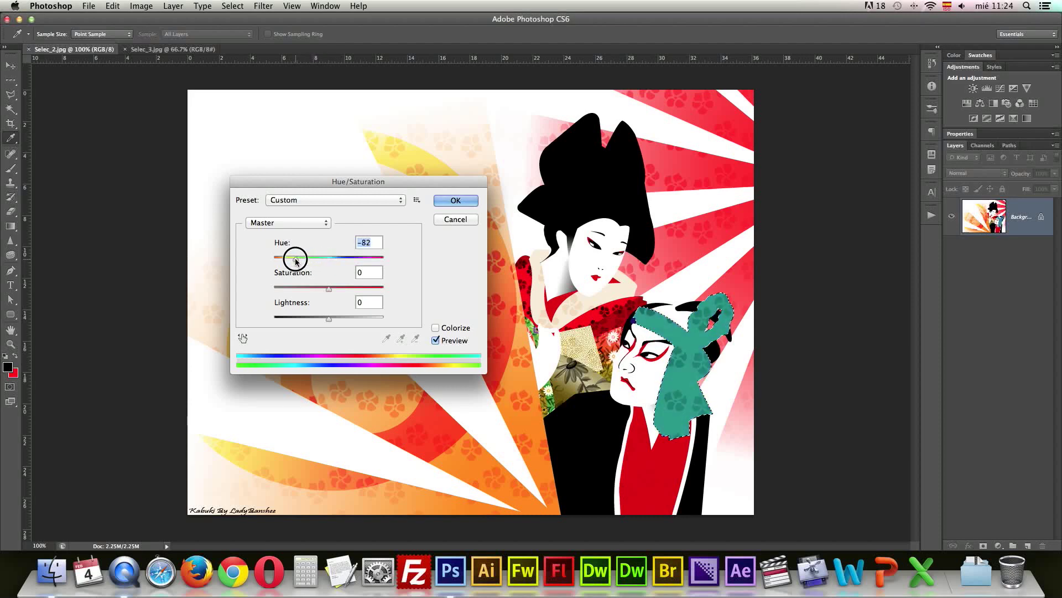
pyautogui.moveTo(289, 259)
pyautogui.mouseDown()
pyautogui.moveTo(358, 259)
pyautogui.moveTo(299, 264)
pyautogui.mouseUp()
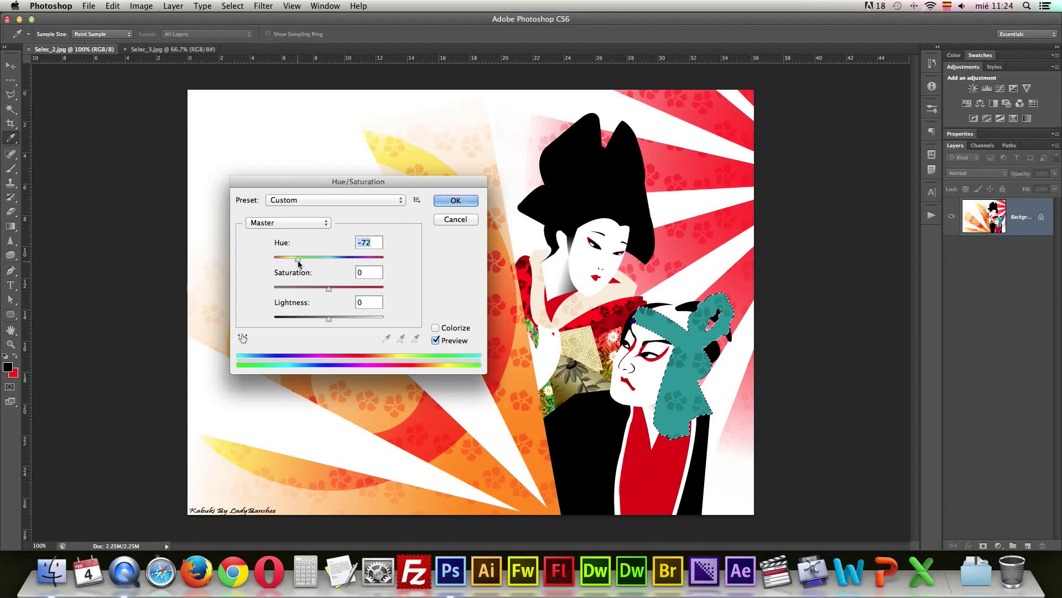
pyautogui.moveTo(329, 292); pyautogui.dragTo(356, 292)
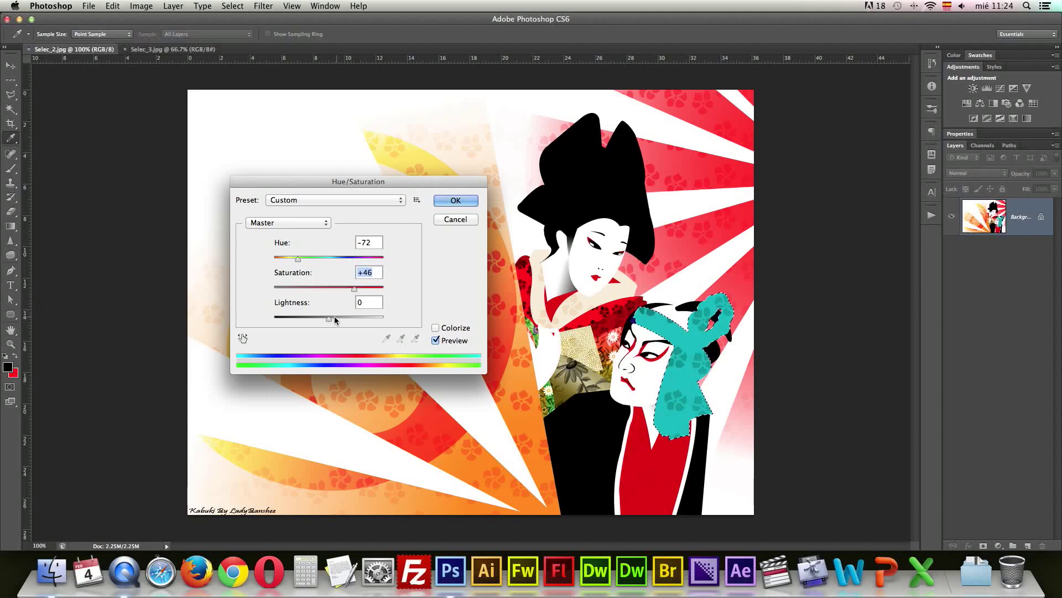
pyautogui.moveTo(329, 320)
pyautogui.mouseDown()
pyautogui.moveTo(344, 322)
pyautogui.moveTo(319, 323)
pyautogui.mouseUp()
pyautogui.moveTo(352, 289); pyautogui.dragTo(389, 292)
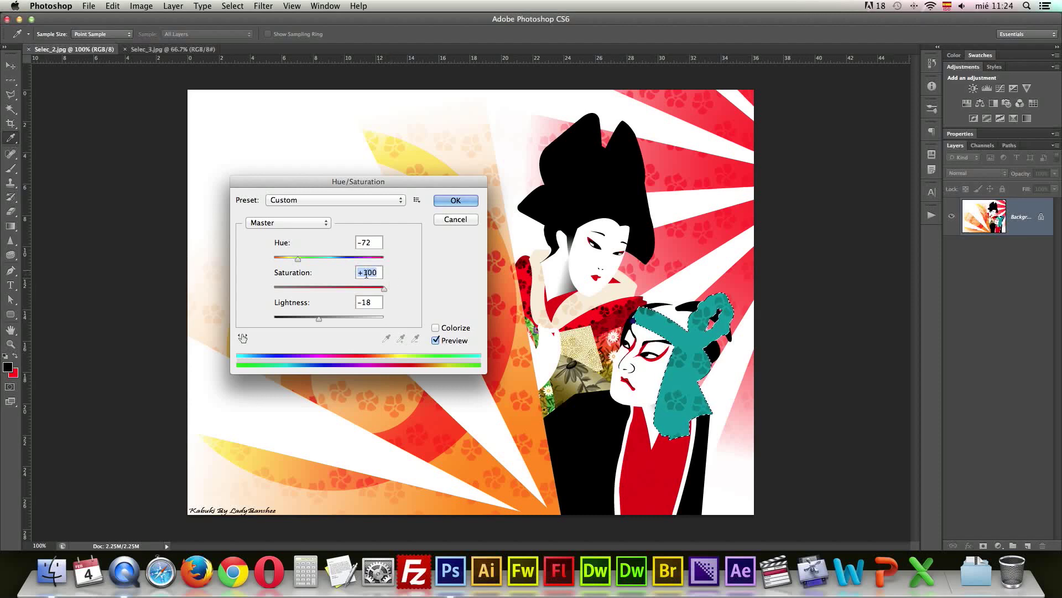
pyautogui.click(456, 201)
pyautogui.press('w')
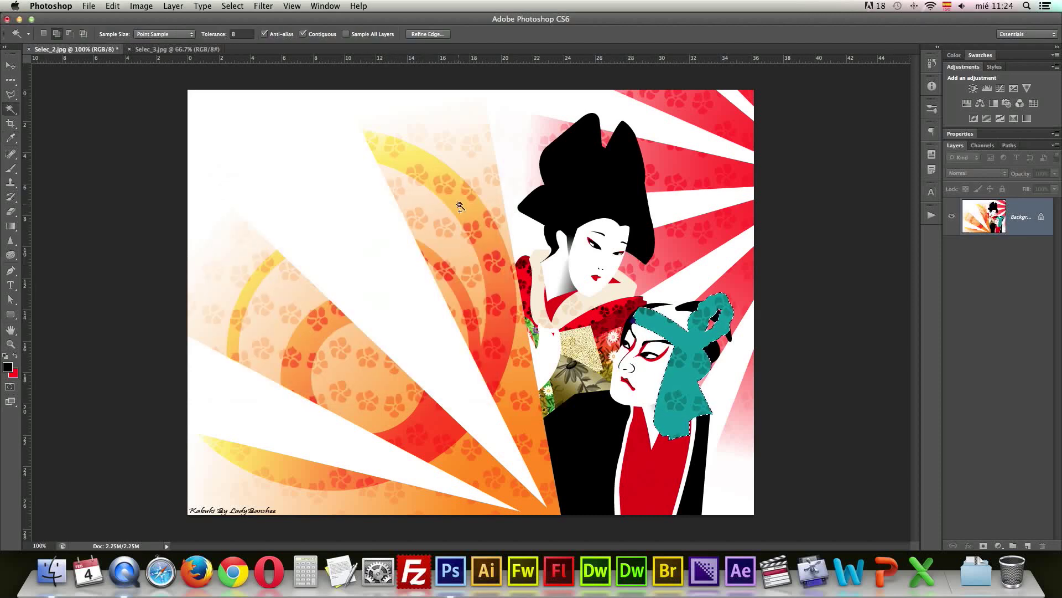